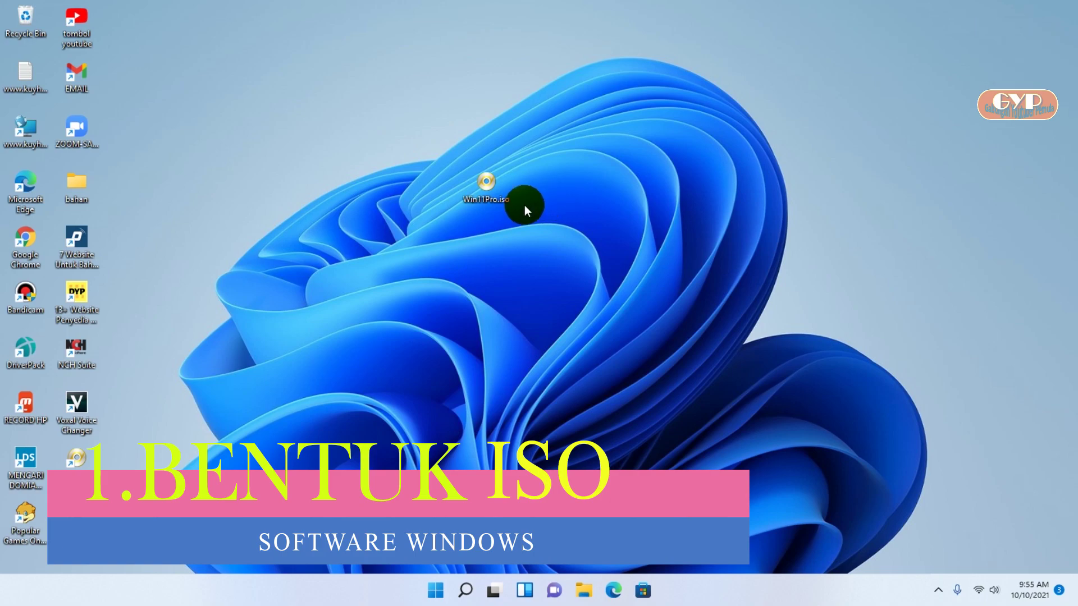
# Place Win11Pro.iso and rufus-3.4.exe side by side in the open area of the desktop
pyautogui.moveTo(488, 180); pyautogui.dragTo(303, 87)
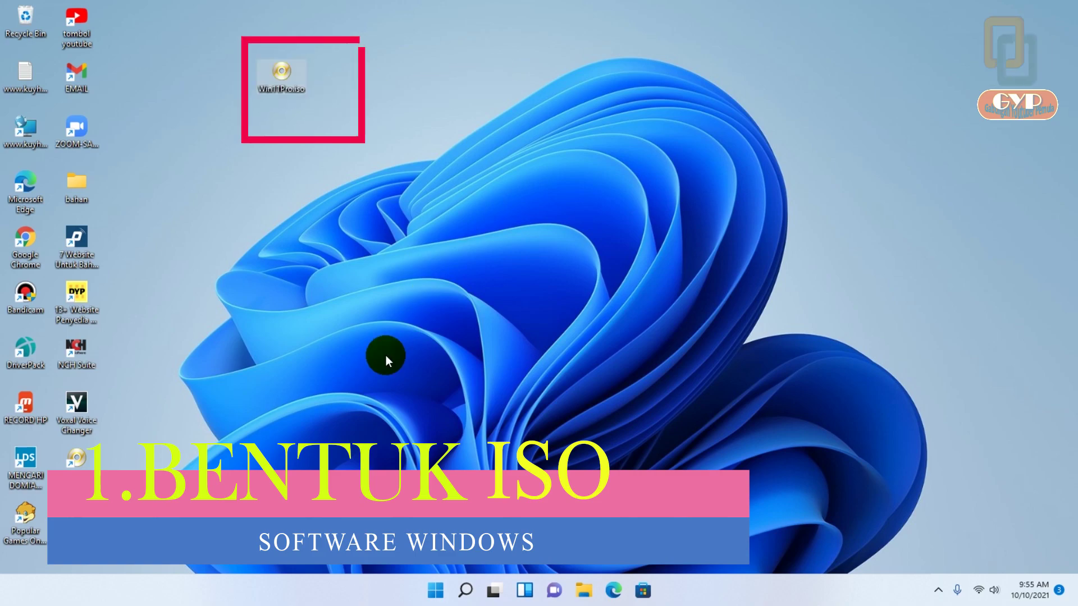
pyautogui.moveTo(77, 517); pyautogui.dragTo(427, 84)
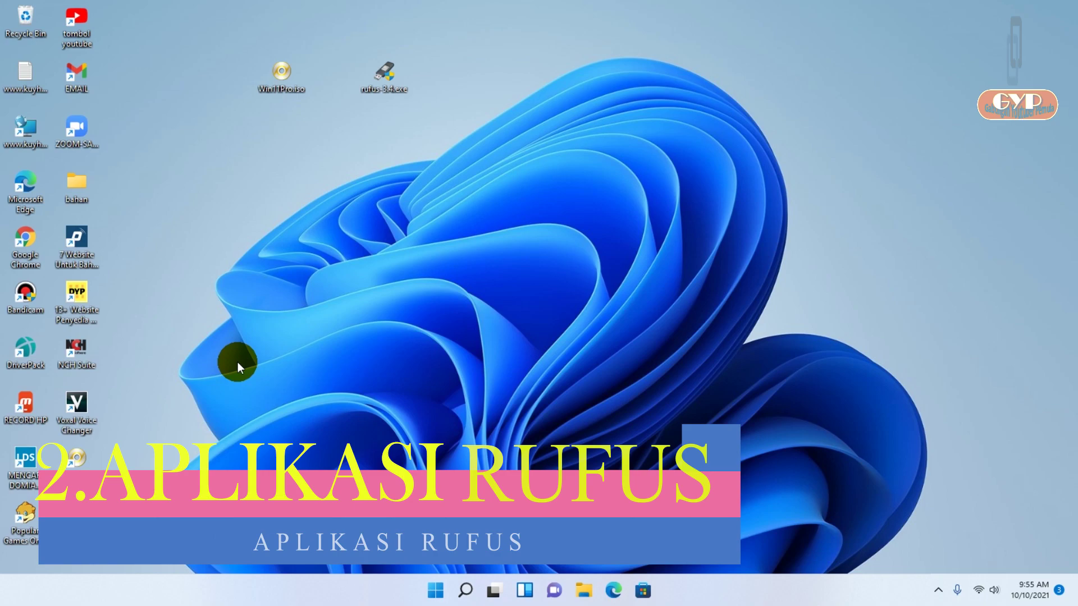
# Open USB Drive (J:) from This PC to check its contents, and return to the drive overview
pyautogui.click(582, 592)
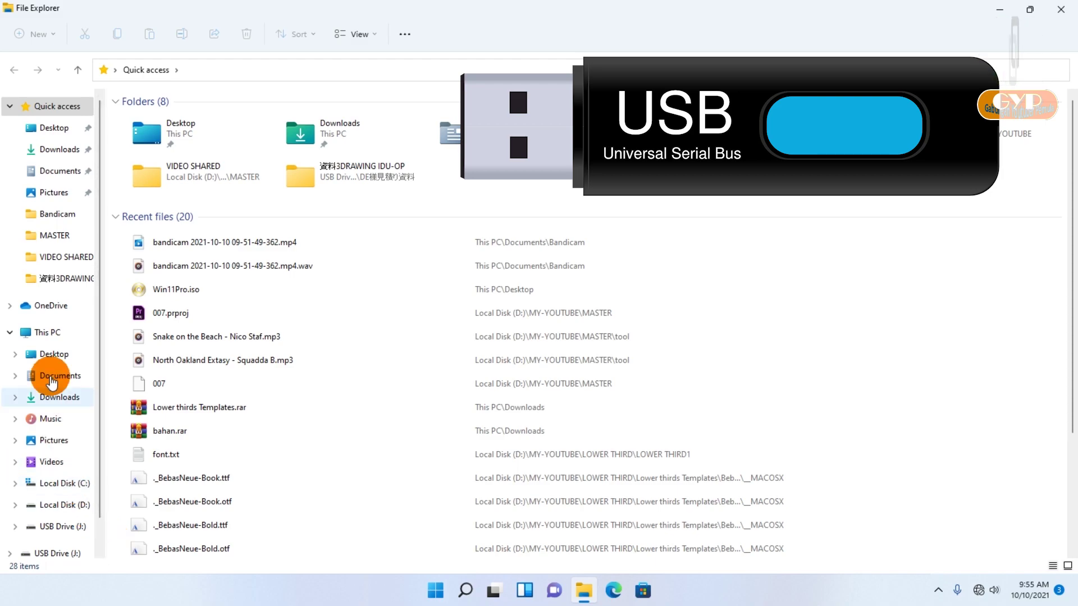
pyautogui.click(46, 337)
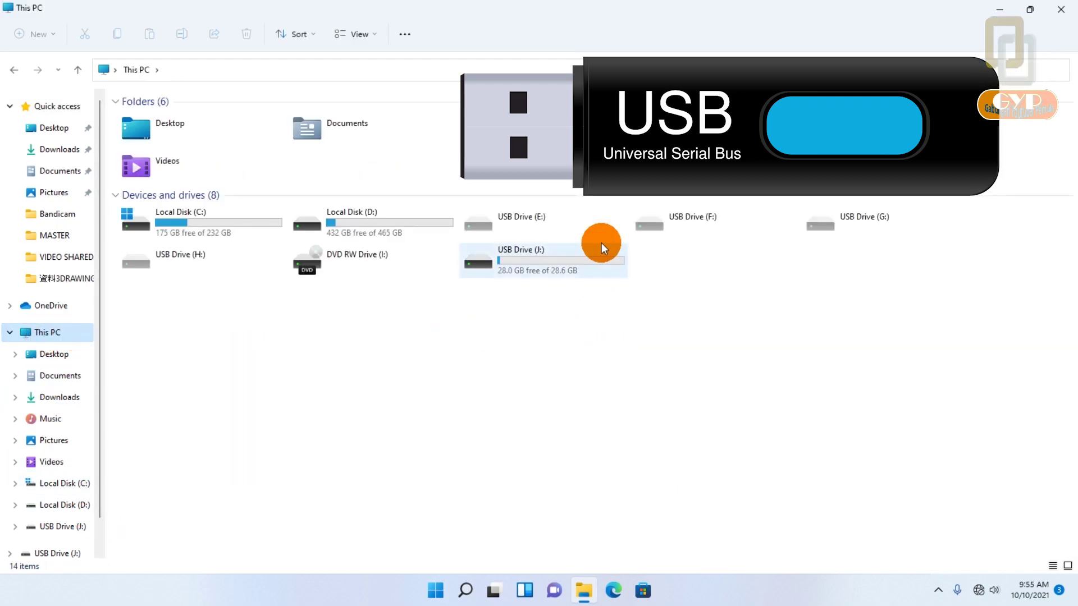
pyautogui.doubleClick(513, 270)
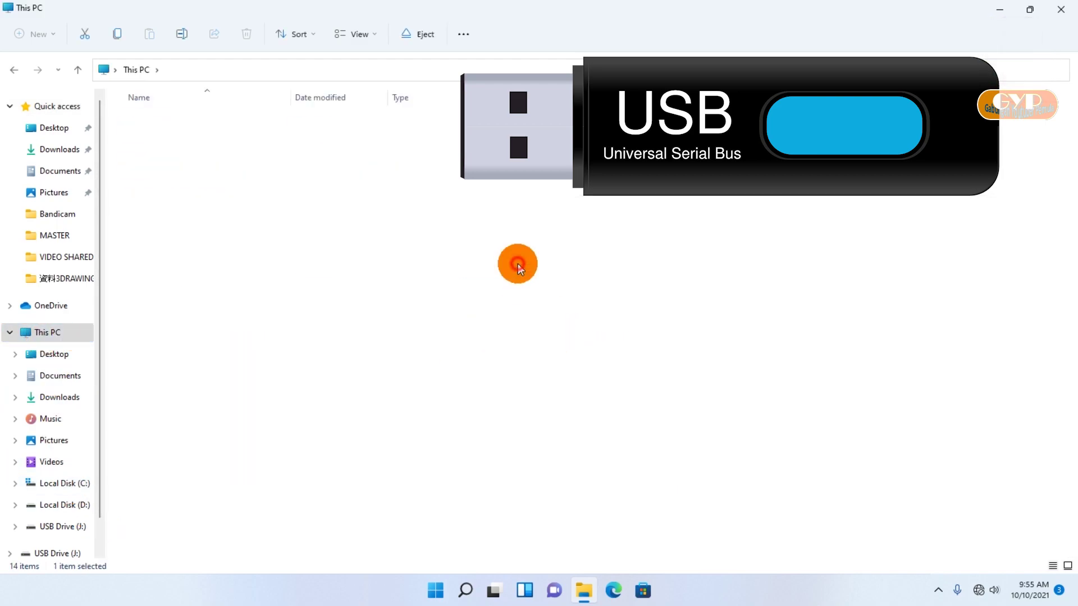
pyautogui.click(17, 72)
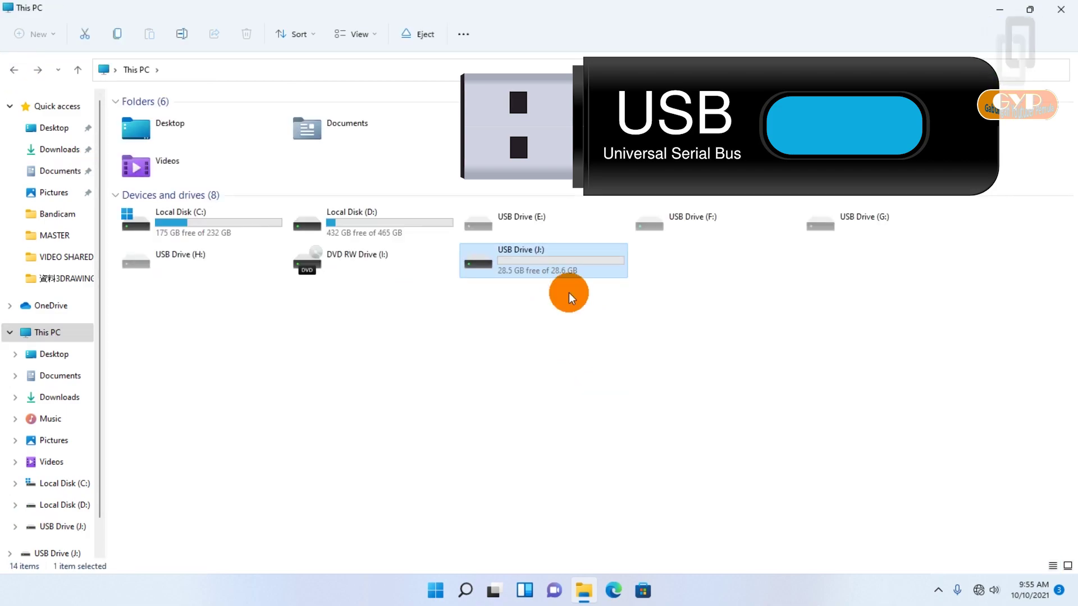
# Move the This PC window clear of the desktop icons and check the file size in the properties of Win11Pro.iso
pyautogui.click(1032, 8)
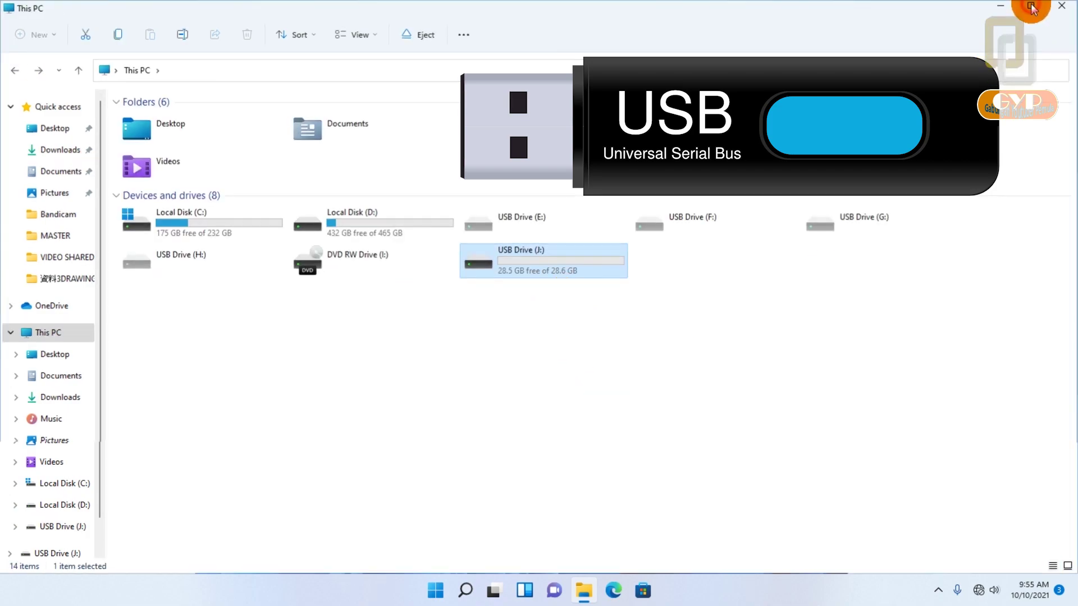
pyautogui.moveTo(741, 115); pyautogui.dragTo(989, 63)
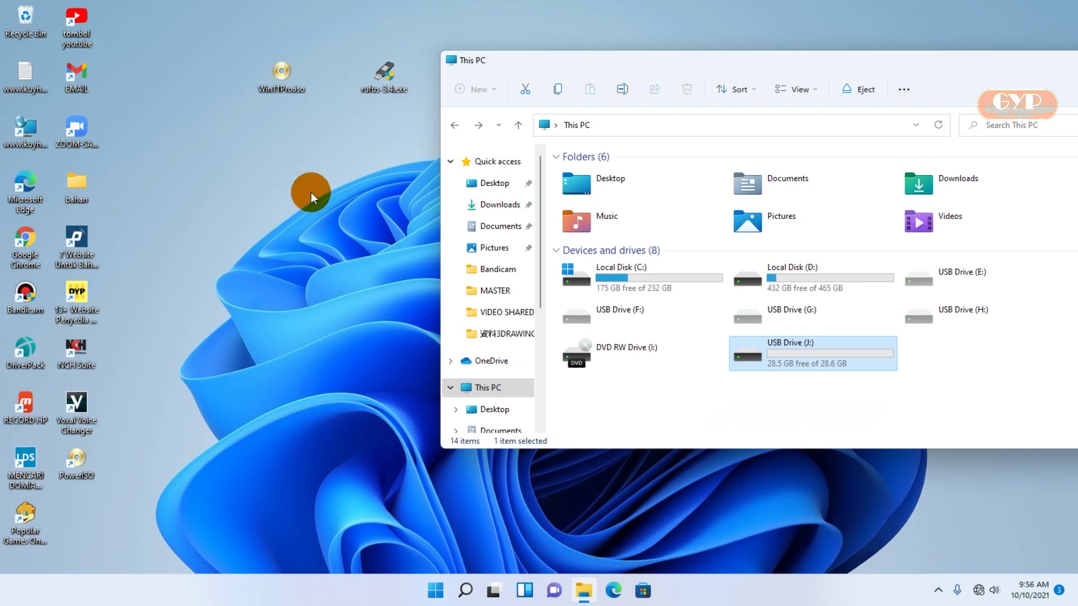
pyautogui.doubleClick(286, 86)
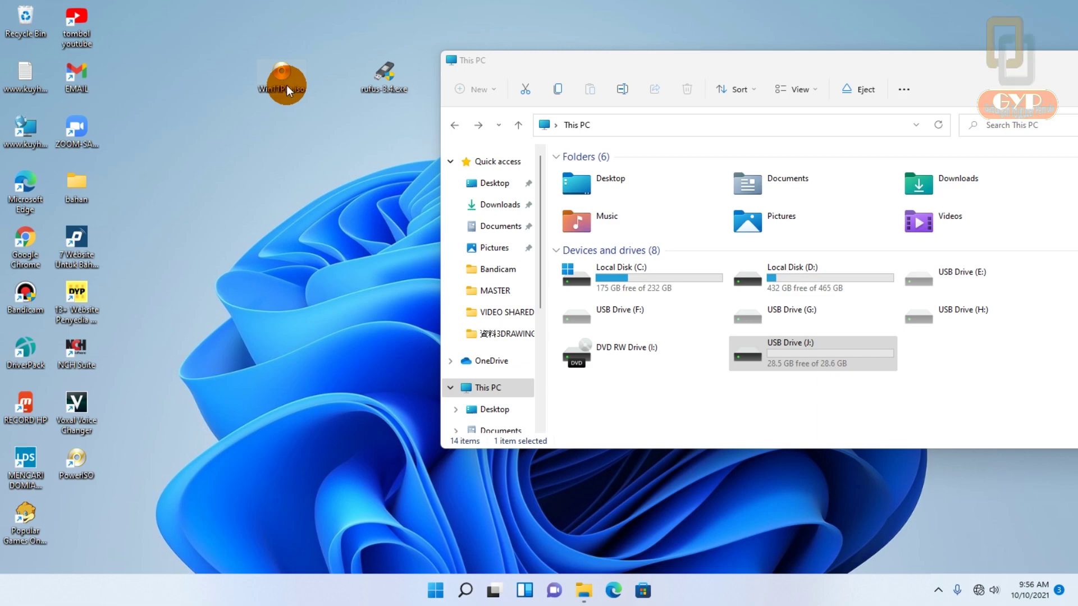
pyautogui.rightClick(286, 85)
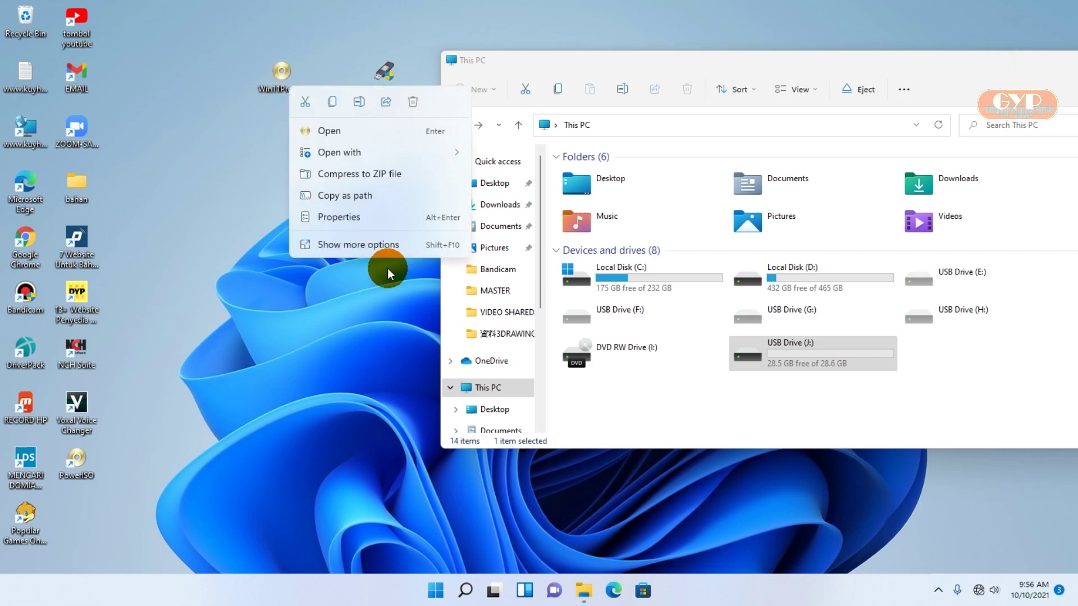
pyautogui.click(332, 212)
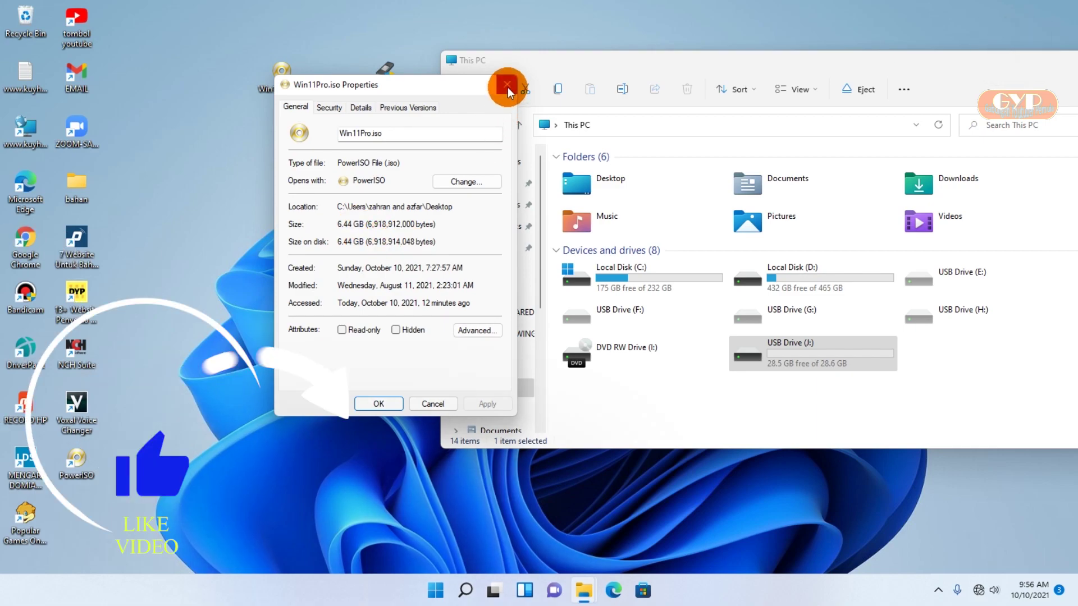
pyautogui.click(506, 84)
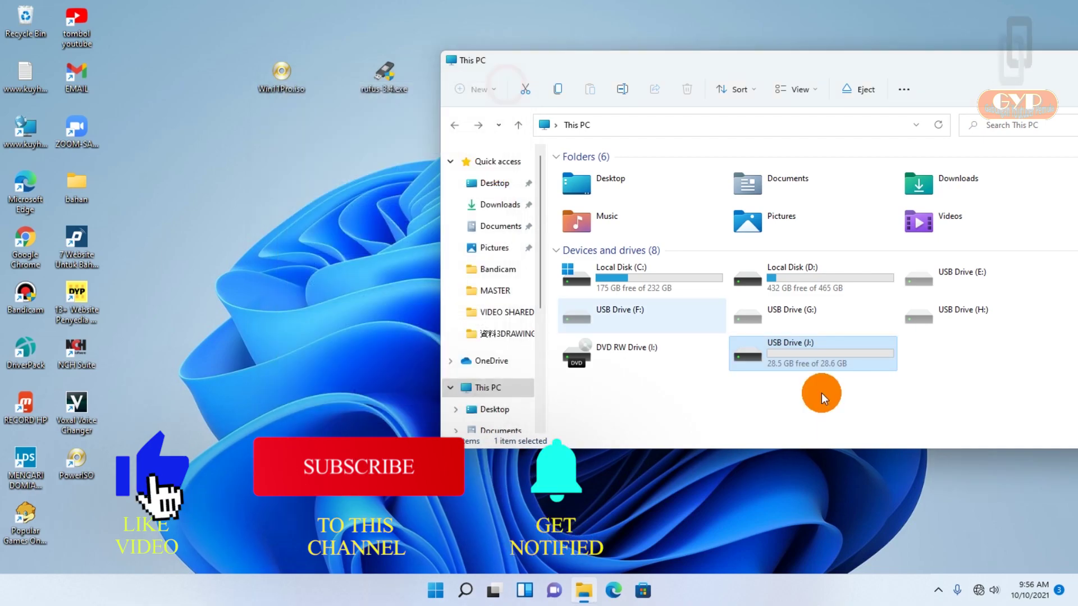
# Check the capacity in the properties of USB Drive (J:) and close the This PC window
pyautogui.rightClick(808, 356)
pyautogui.click(848, 530)
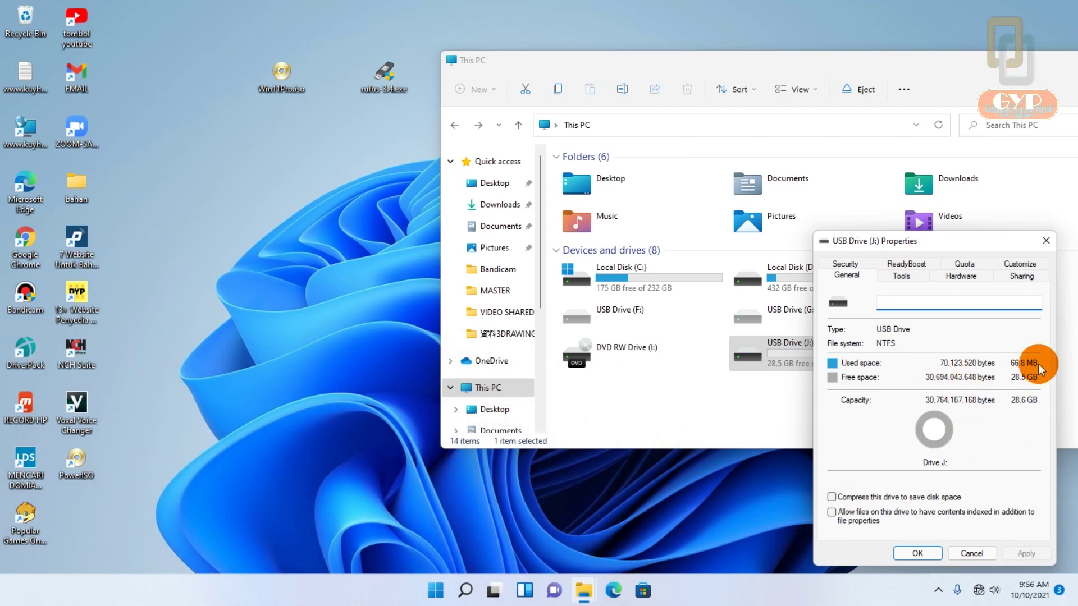
pyautogui.click(1046, 241)
pyautogui.moveTo(1007, 61); pyautogui.dragTo(710, 154)
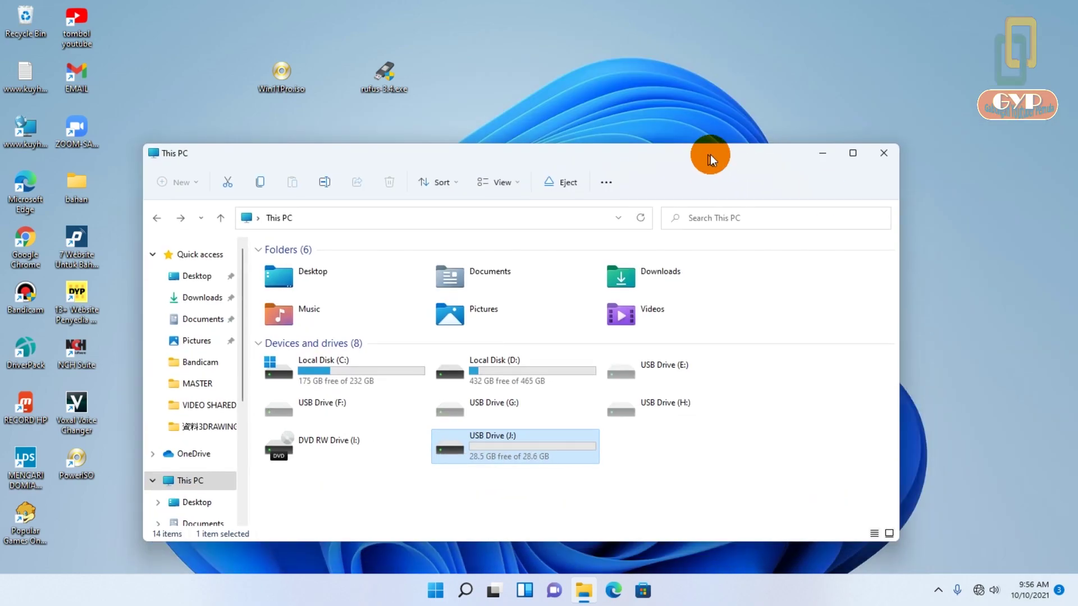
pyautogui.click(881, 155)
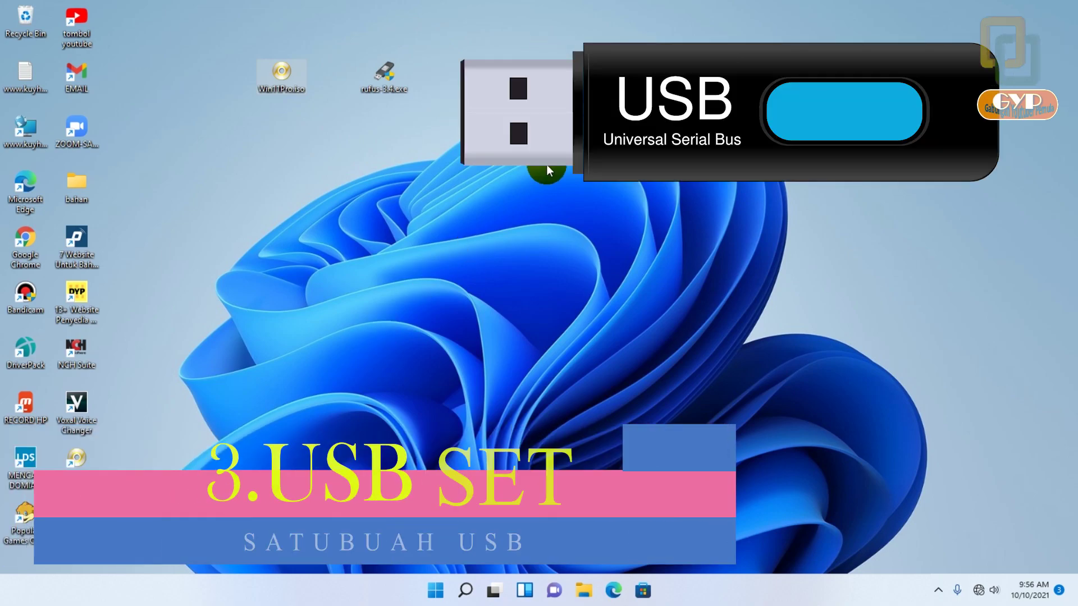
# Launch rufus-3.4.exe from the desktop and move its window clear of the icons
pyautogui.moveTo(272, 80); pyautogui.dragTo(292, 113)
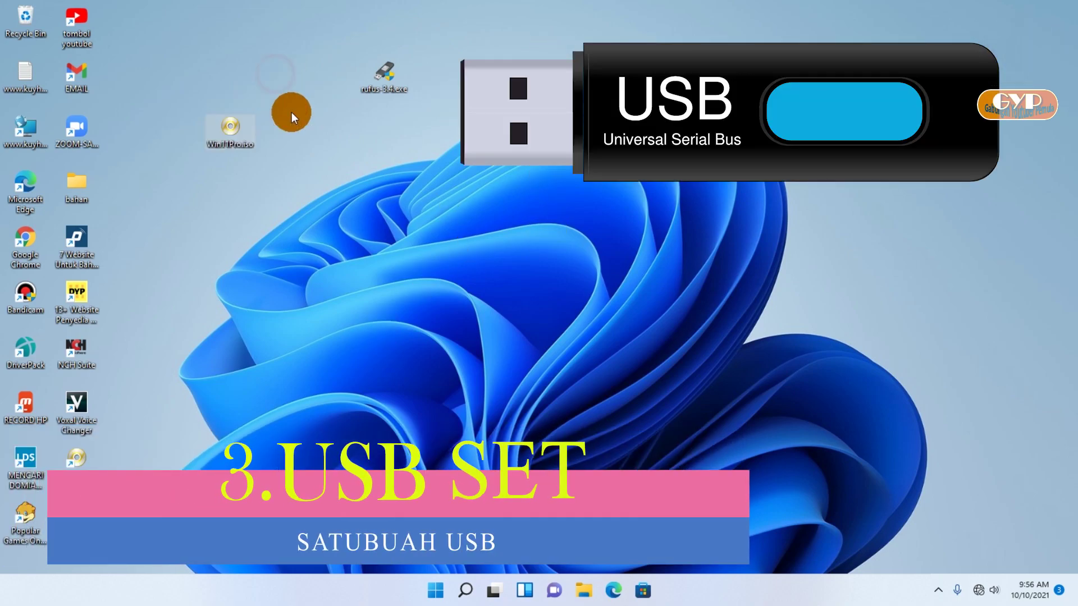
pyautogui.moveTo(383, 95); pyautogui.dragTo(387, 133)
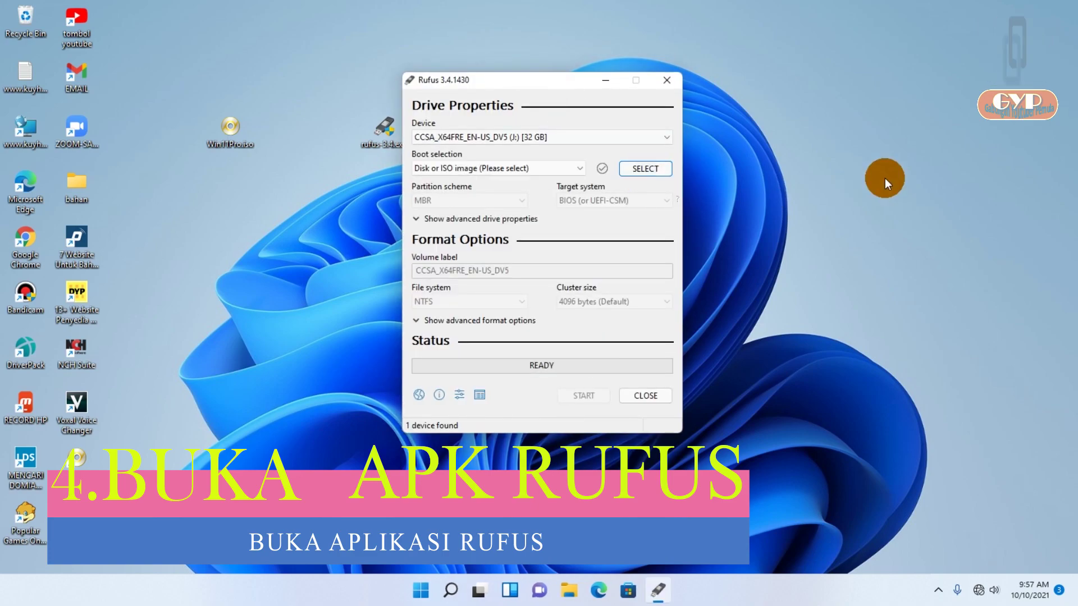
pyautogui.moveTo(550, 86); pyautogui.dragTo(836, 90)
# Line up Win11Pro.iso and rufus-3.4.exe in a third column beside the existing desktop icons
pyautogui.moveTo(237, 132); pyautogui.dragTo(158, 54)
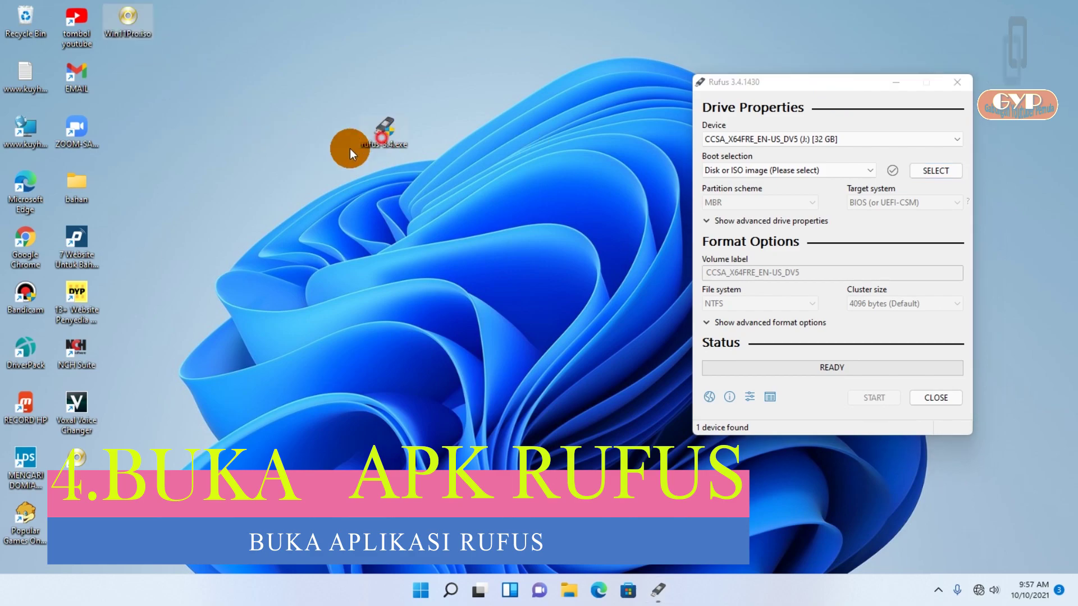
pyautogui.moveTo(349, 148); pyautogui.dragTo(106, 75)
pyautogui.moveTo(383, 133); pyautogui.dragTo(134, 83)
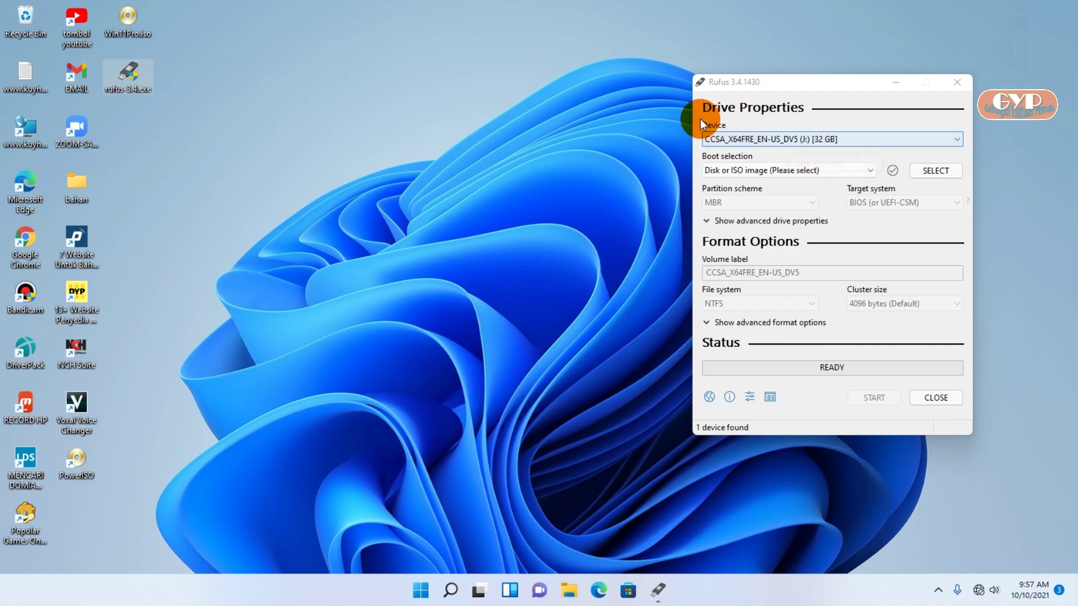
# Choose CCSA_X64FRE_EN-US_DV5 (J:) [32 GB] as the target device in Rufus
pyautogui.click(958, 139)
pyautogui.click(831, 151)
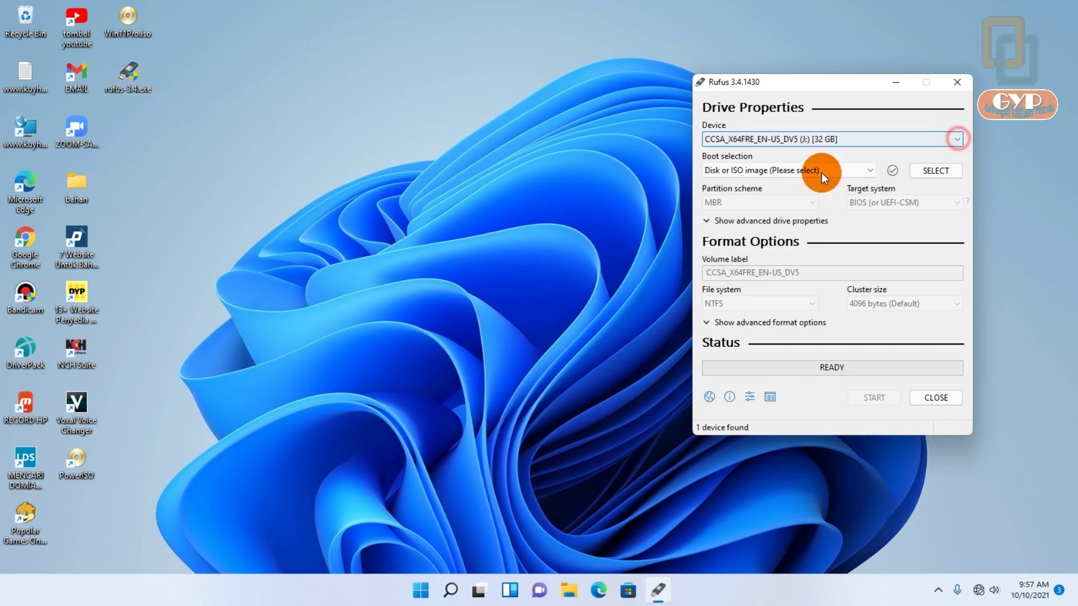
# Switch to File Explorer and compare USB Drive (J:) in This PC with the device selected in Rufus, closing the window when done
pyautogui.click(569, 590)
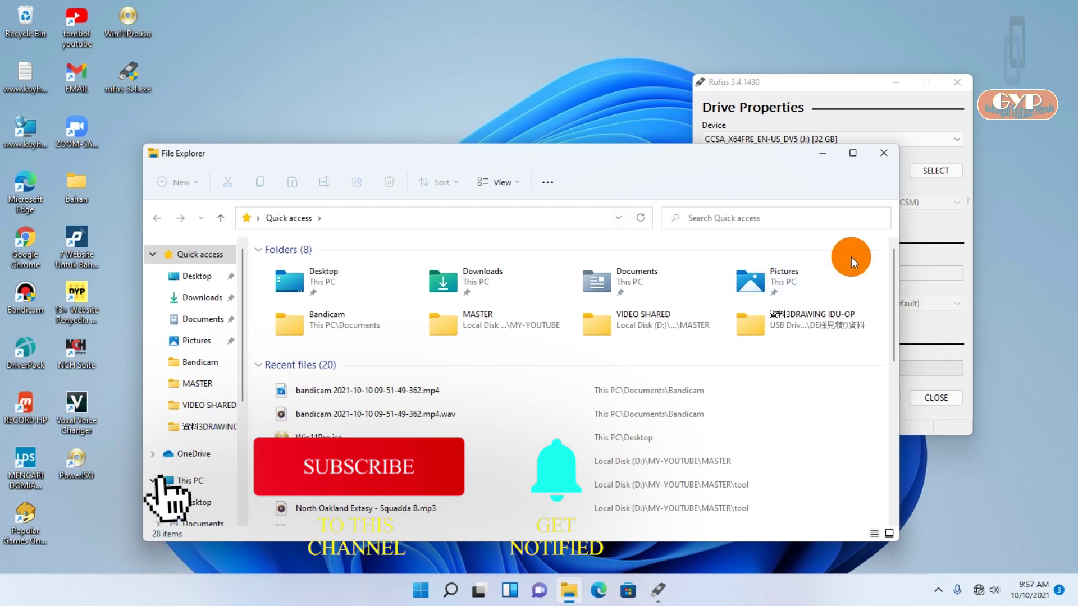
pyautogui.moveTo(897, 284); pyautogui.dragTo(605, 269)
pyautogui.moveTo(475, 152); pyautogui.dragTo(456, 110)
pyautogui.click(201, 428)
pyautogui.scroll(-5, 430, 387)
pyautogui.moveTo(432, 95); pyautogui.dragTo(439, 27)
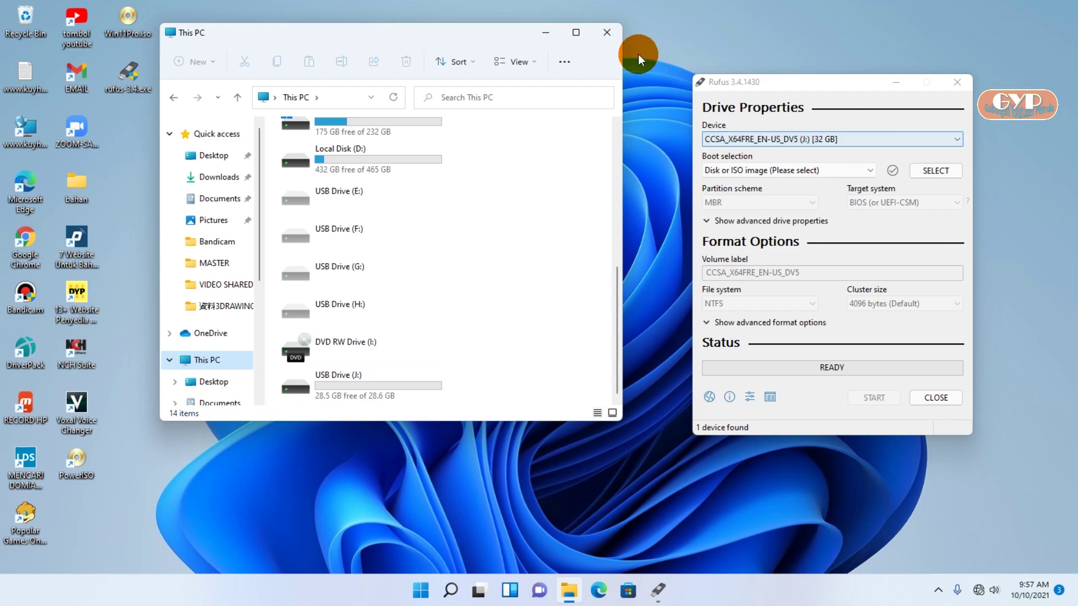
pyautogui.click(608, 32)
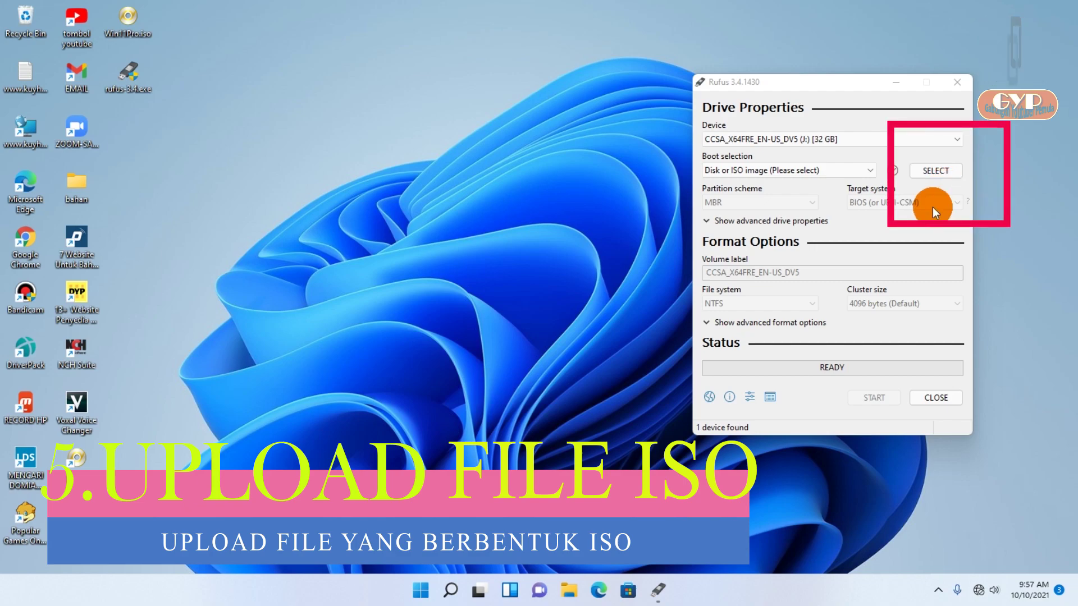
# Load Win11Pro.iso from the Desktop folder as the boot image
pyautogui.click(936, 171)
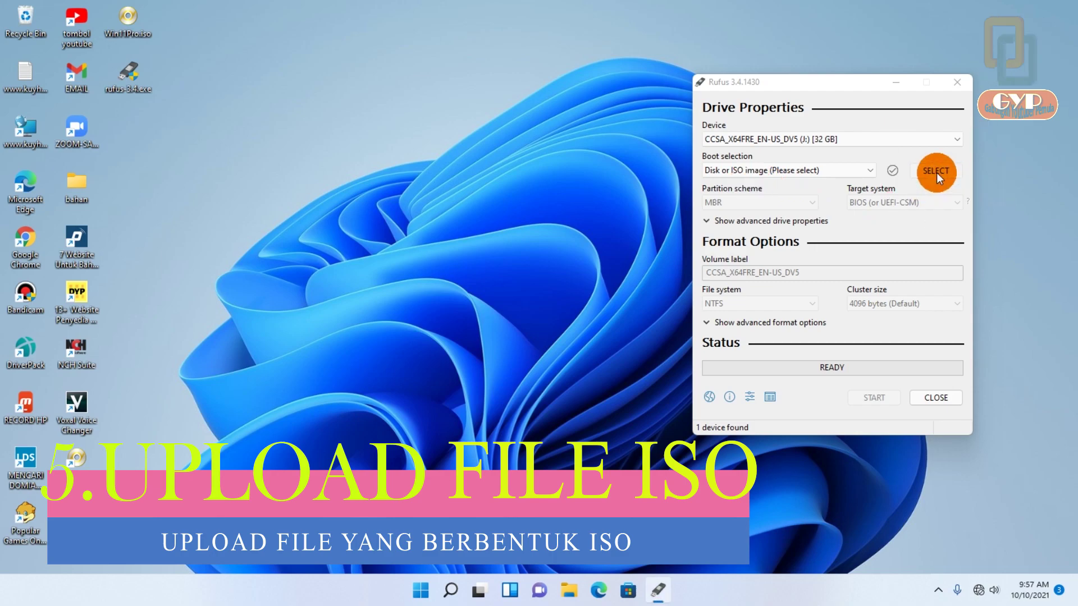
pyautogui.moveTo(831, 100); pyautogui.dragTo(752, 106)
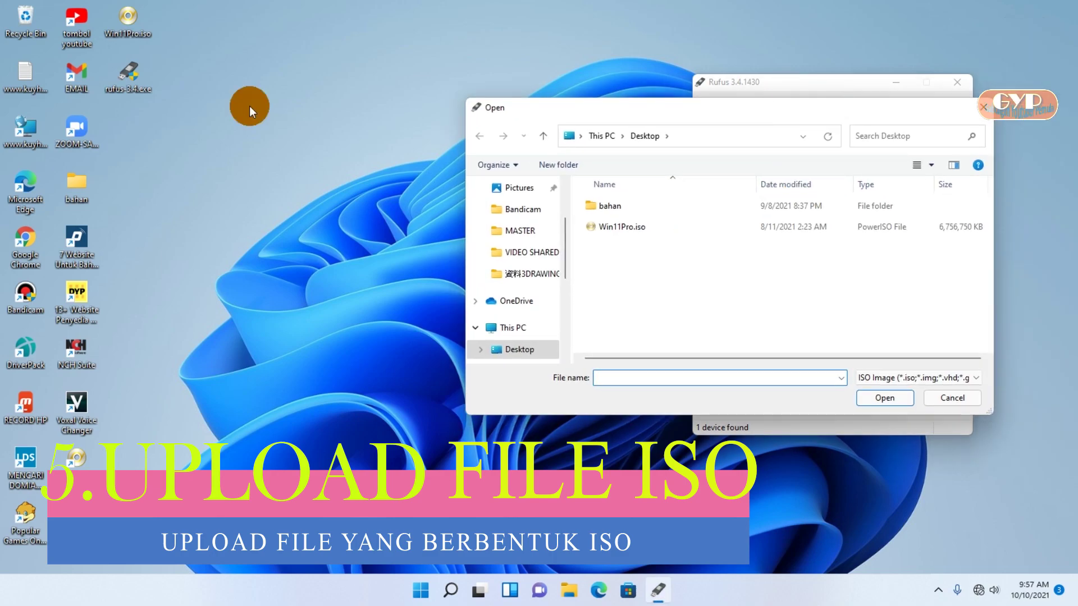
pyautogui.click(562, 247)
pyautogui.moveTo(561, 226); pyautogui.dragTo(561, 184)
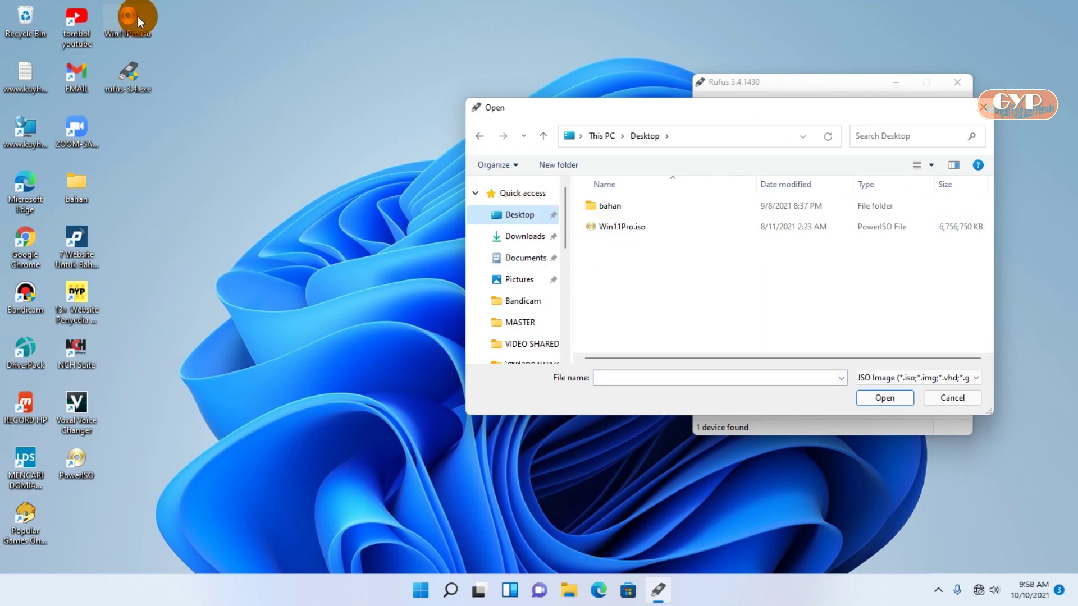
pyautogui.click(616, 225)
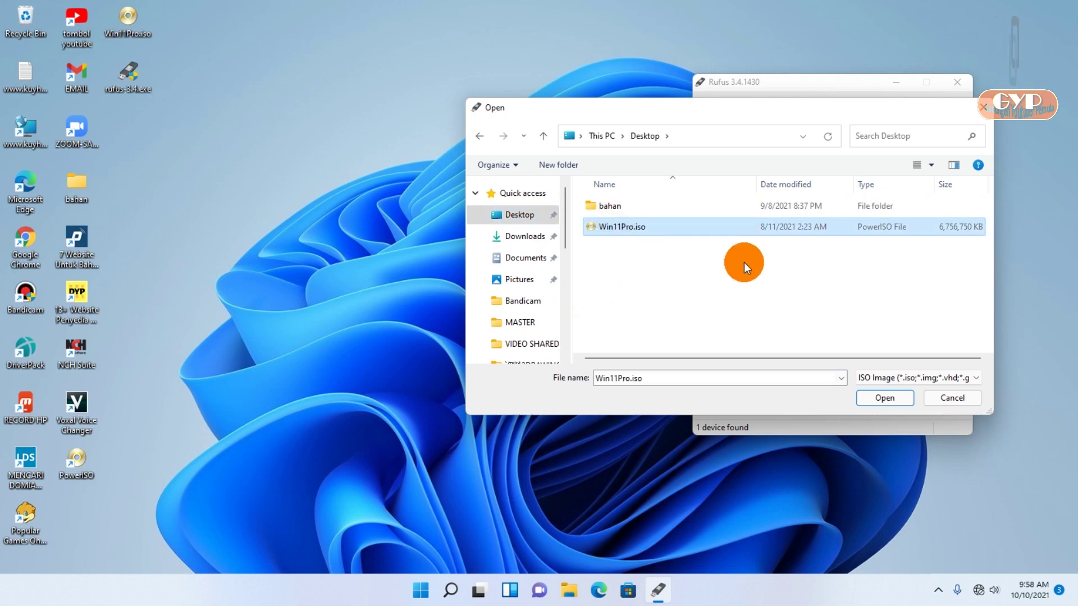
pyautogui.click(873, 396)
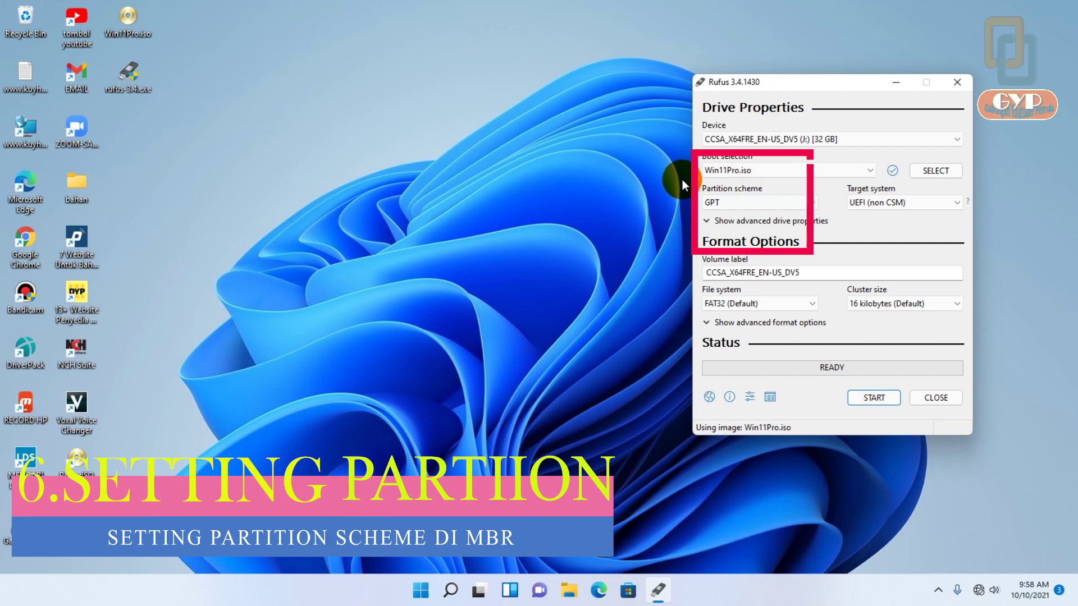
# Set the partition scheme to MBR and the target system to BIOS (or UEFI-CSM)
pyautogui.click(808, 203)
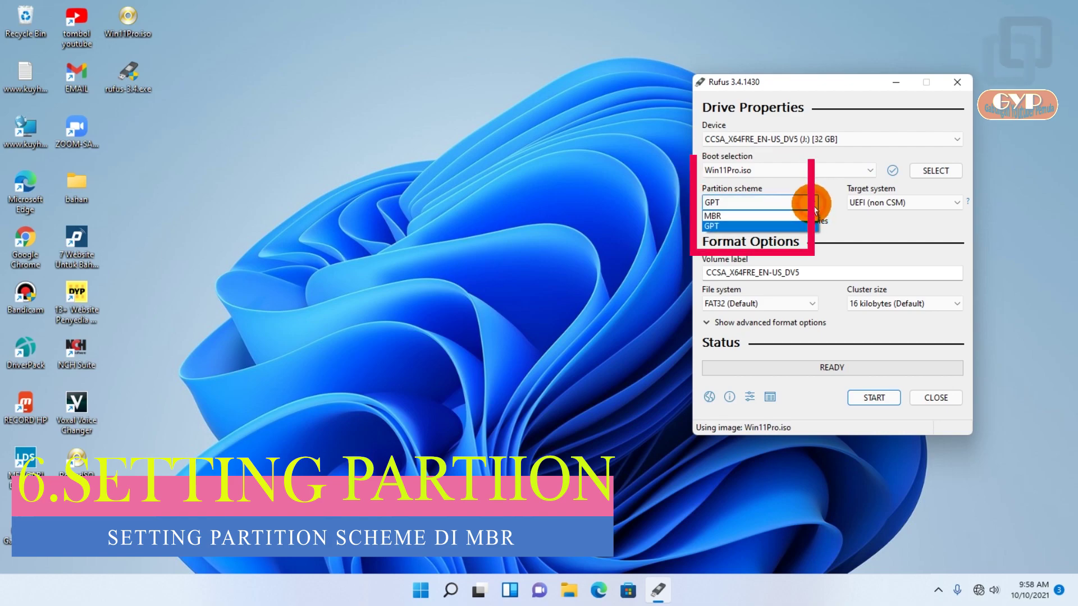
pyautogui.click(750, 214)
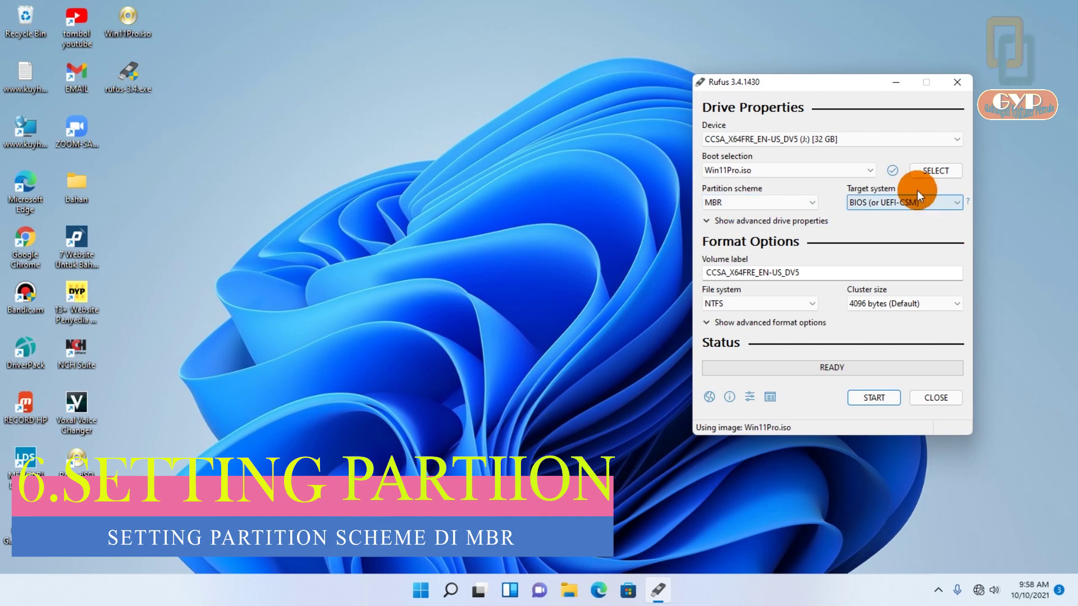
pyautogui.click(954, 203)
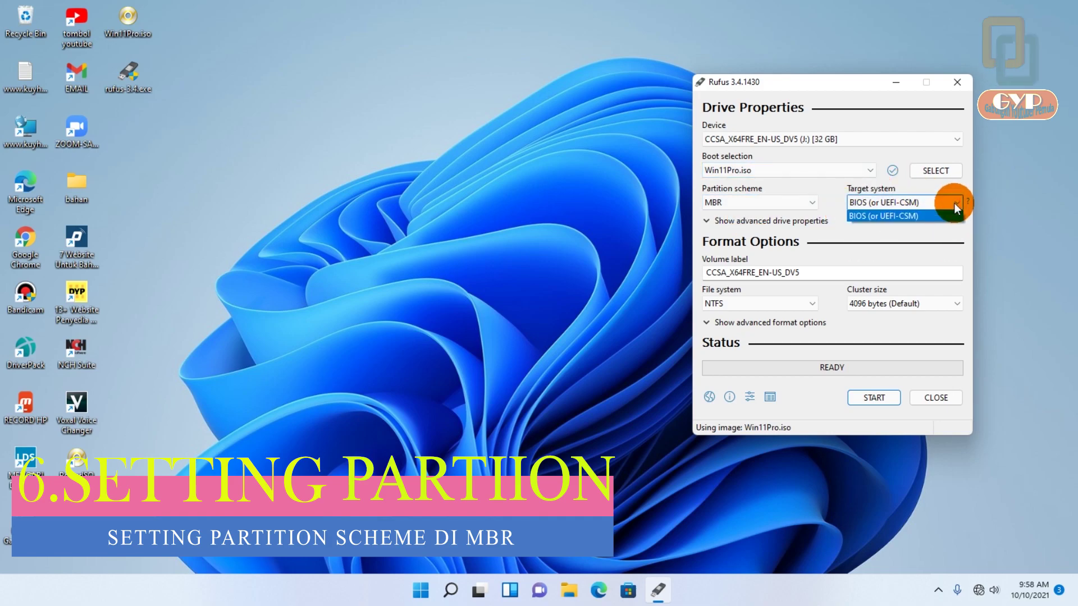
pyautogui.click(905, 220)
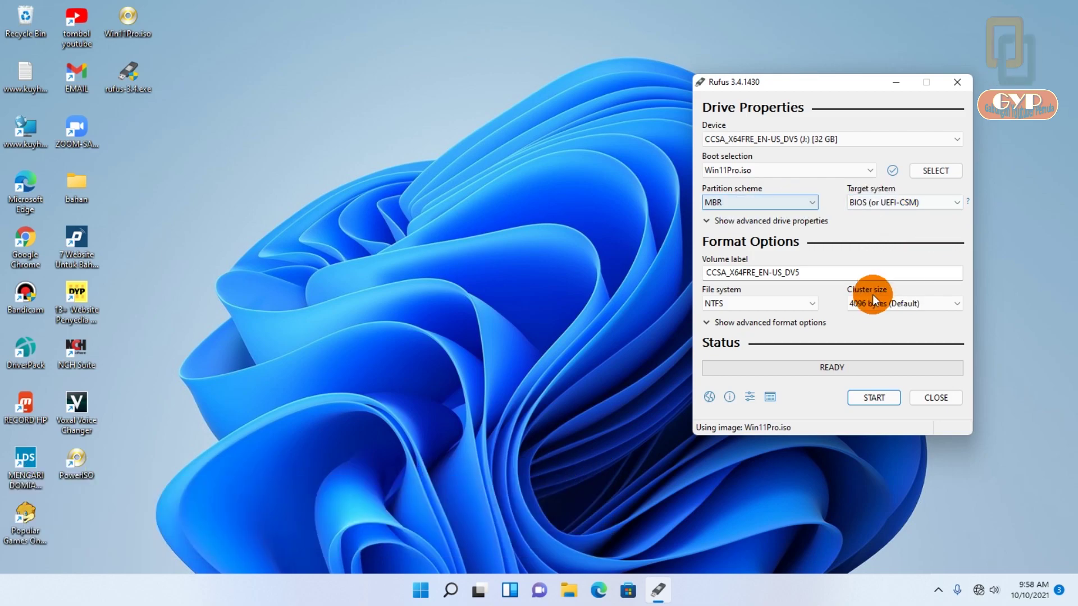
# Set the file system to NTFS and the cluster size to 4096 bytes (Default)
pyautogui.click(809, 308)
pyautogui.click(811, 306)
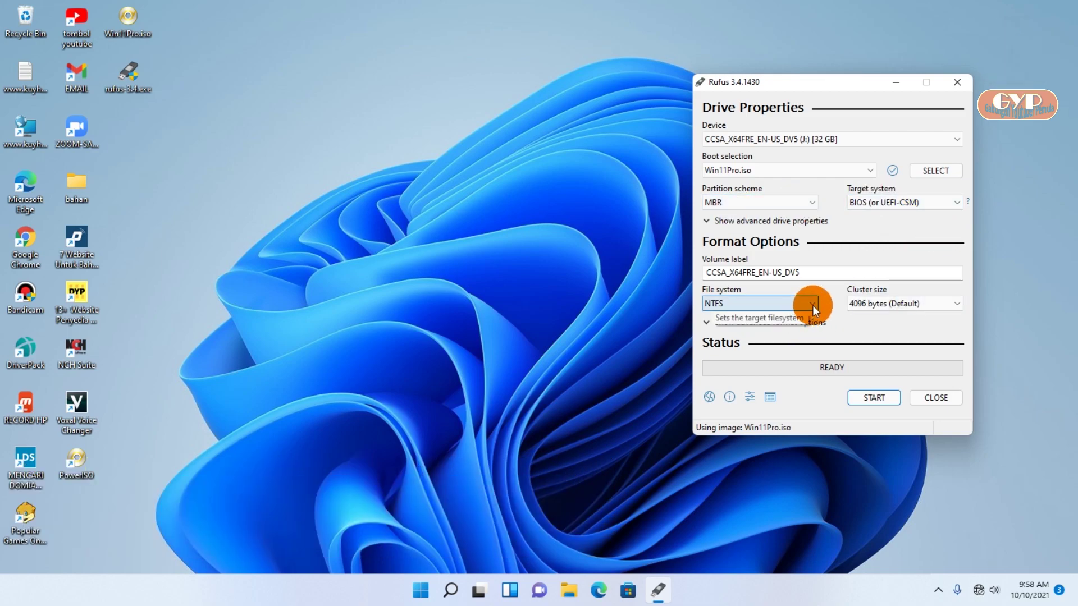
pyautogui.click(813, 305)
pyautogui.click(733, 316)
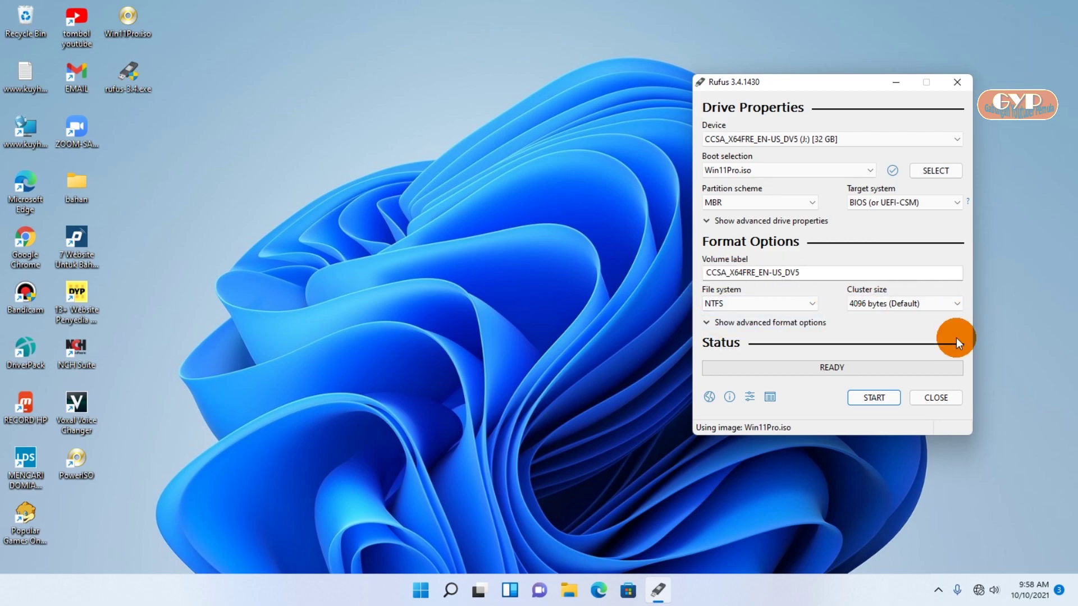
pyautogui.click(962, 309)
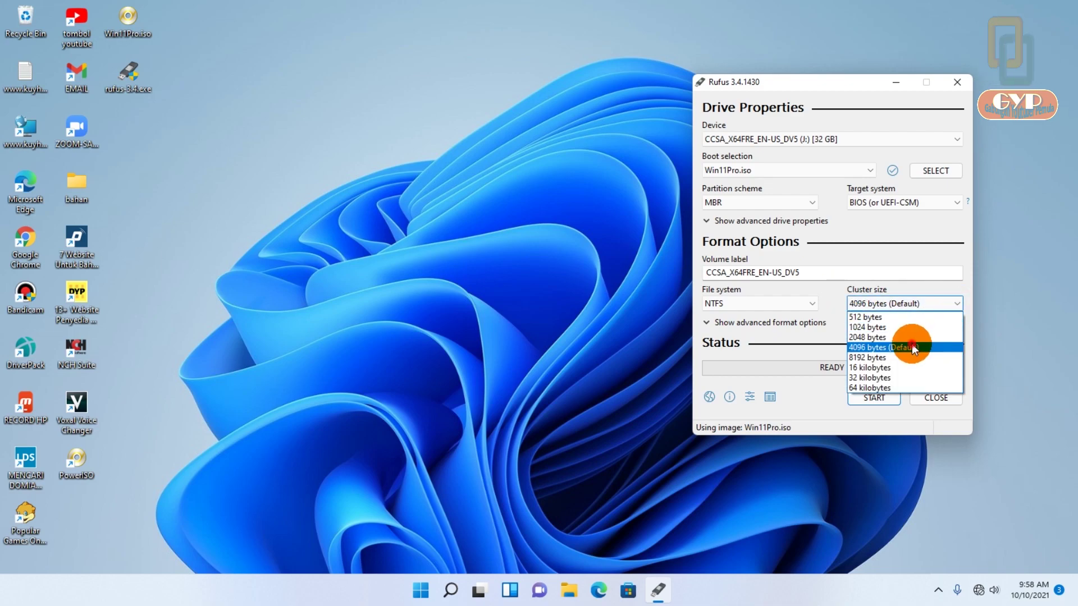
pyautogui.click(912, 346)
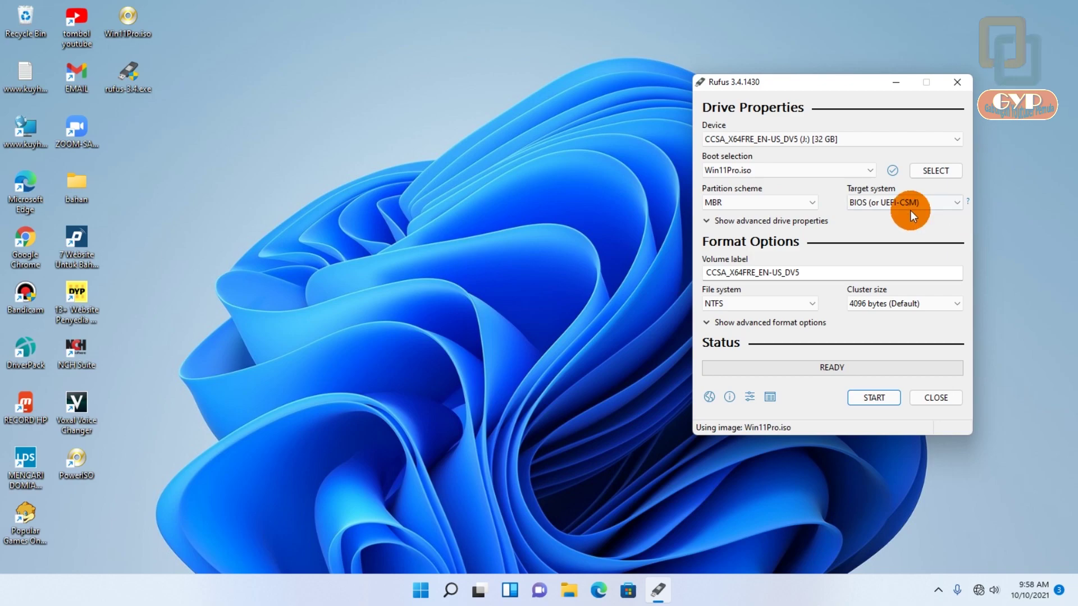
# Start writing Win11Pro.iso to the USB drive and accept the erasure of all data on it
pyautogui.click(874, 398)
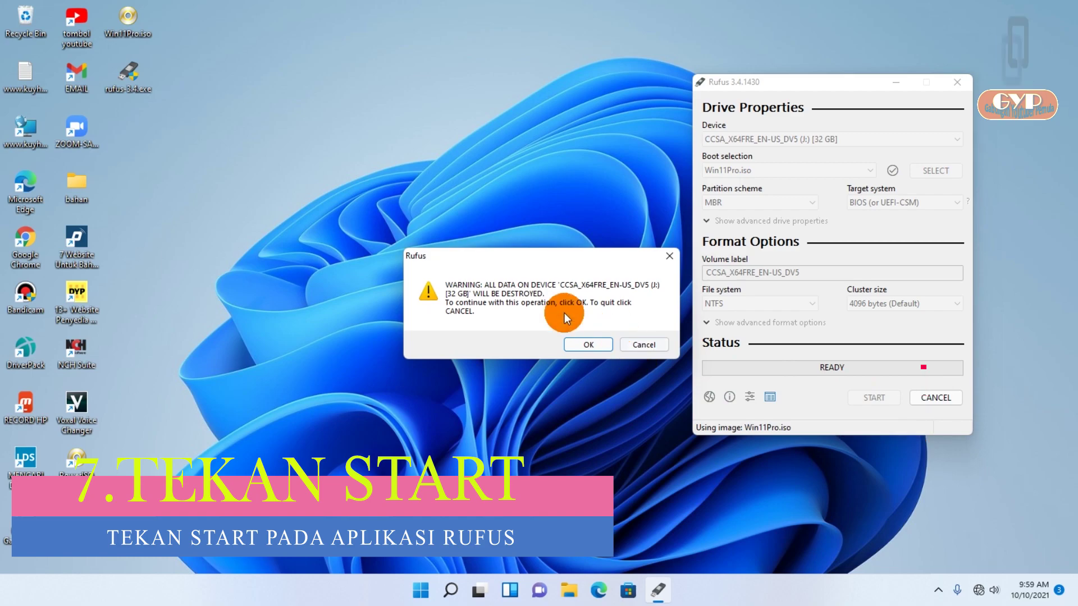
pyautogui.click(584, 345)
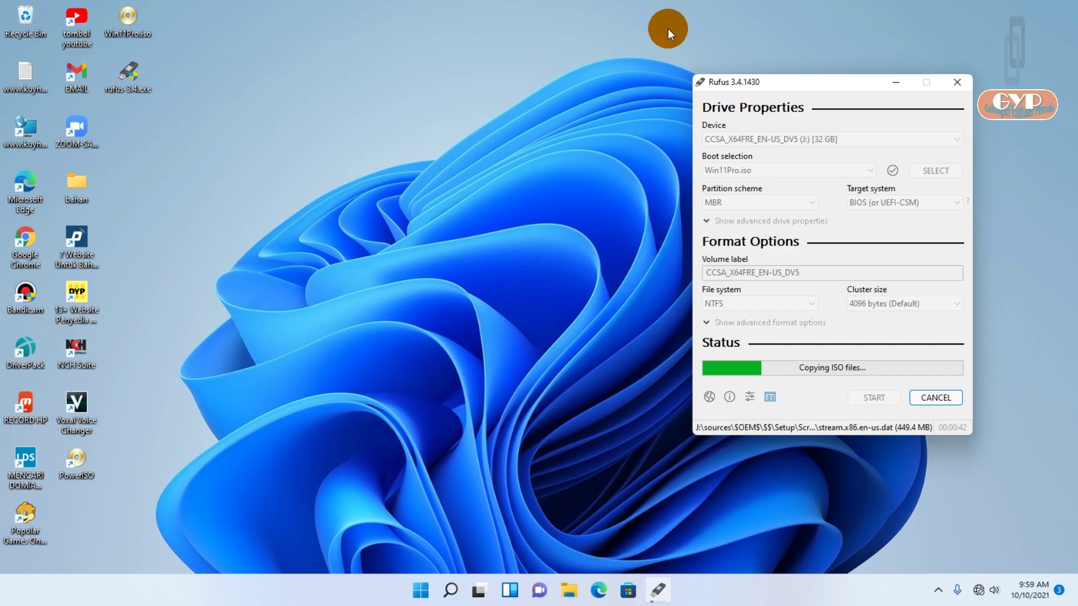
pyautogui.moveTo(128, 16)
pyautogui.mouseDown()
pyautogui.moveTo(379, 62)
pyautogui.moveTo(125, 12)
pyautogui.mouseUp()
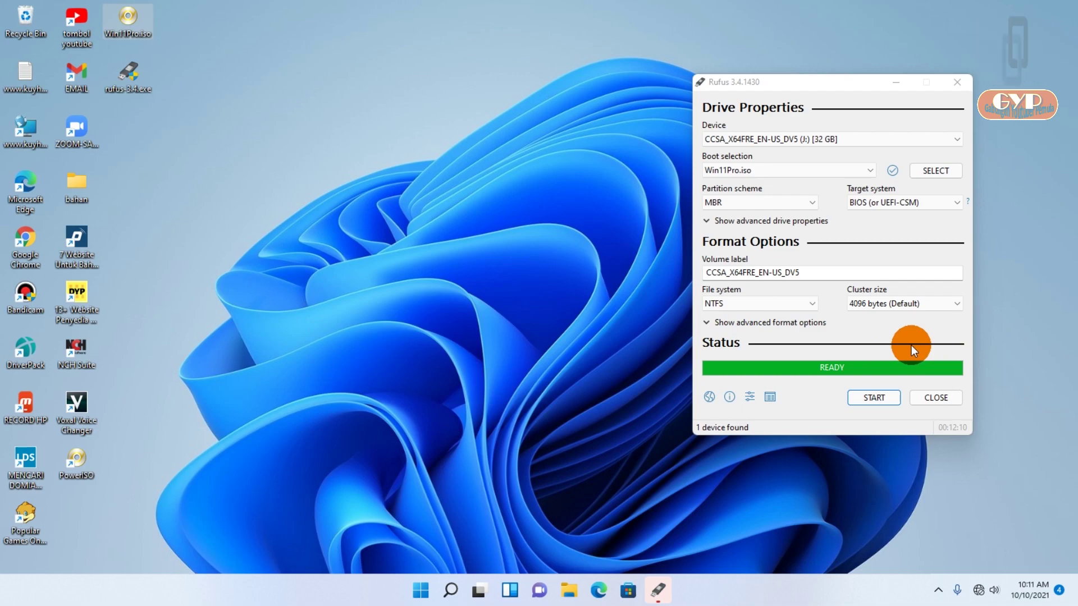
# Switch to File Explorer and examine the files written to USB Drive (J:) in a maximized window, closing it when done
pyautogui.click(568, 587)
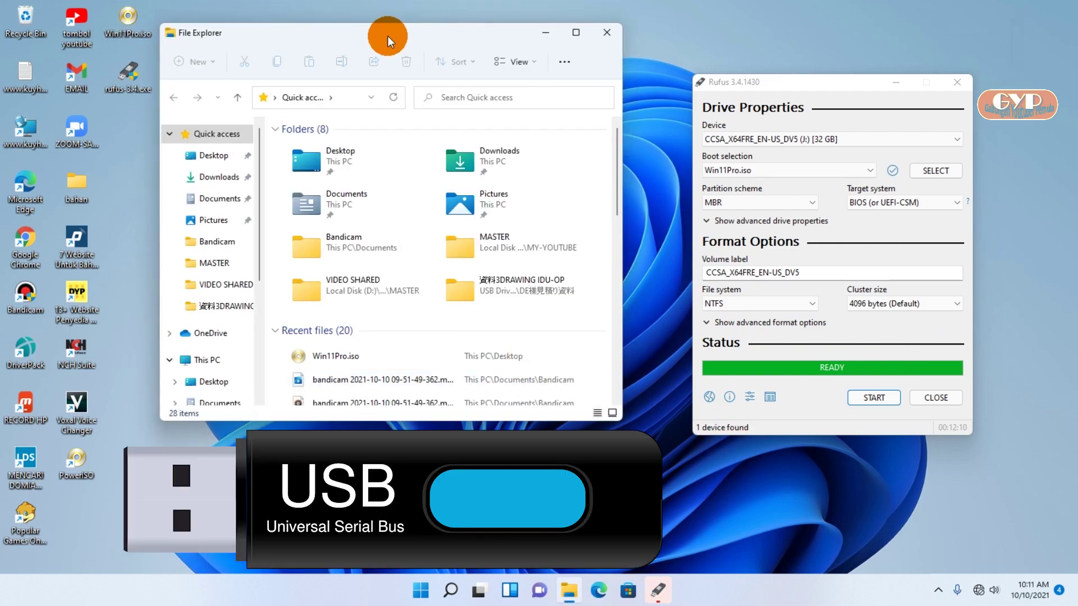
pyautogui.click(574, 35)
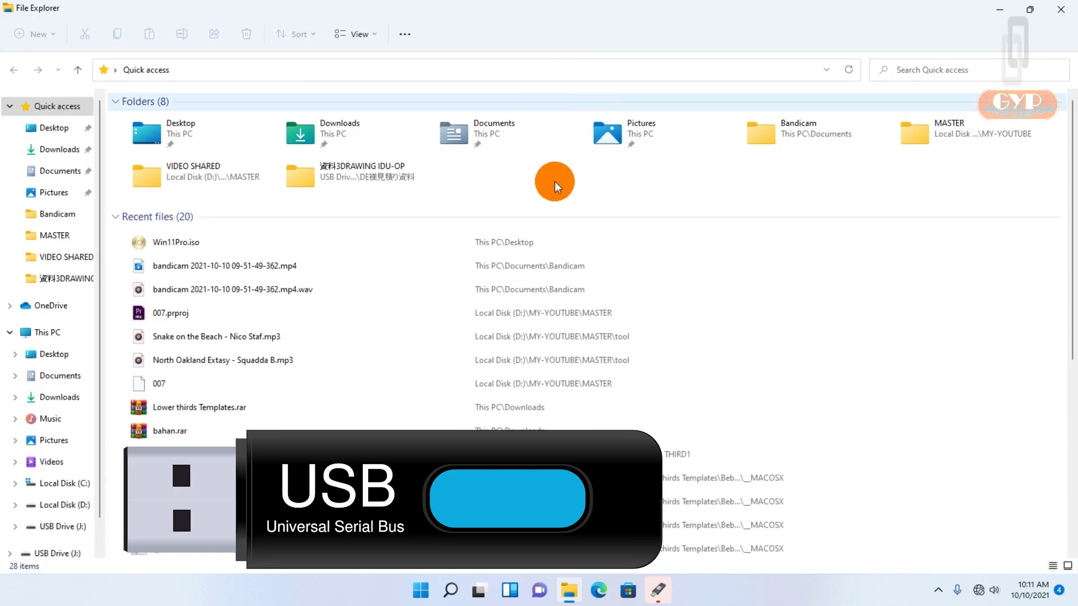
pyautogui.click(58, 528)
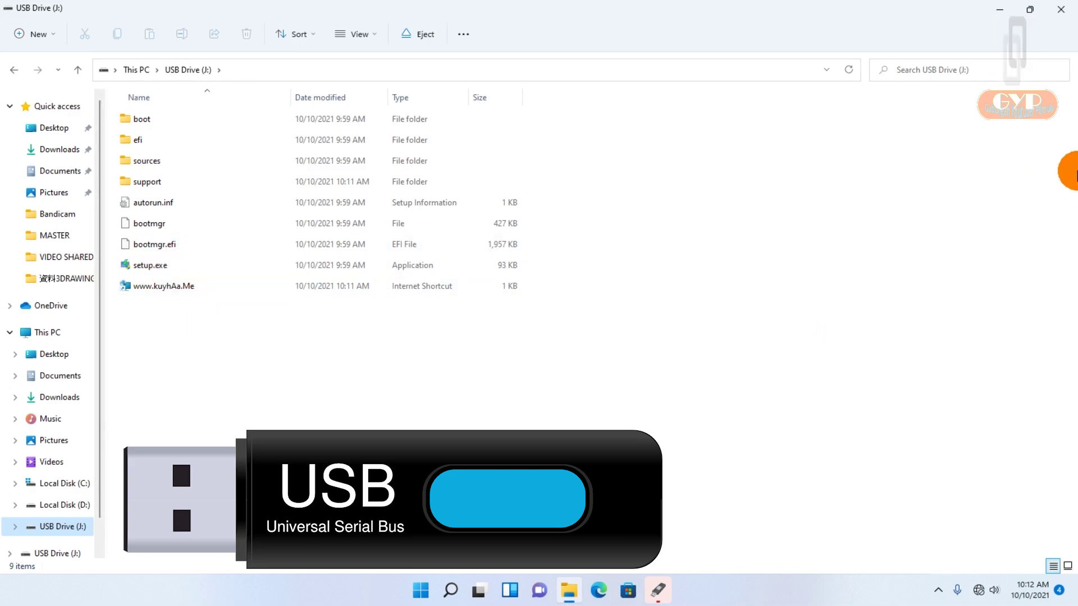
pyautogui.click(1061, 11)
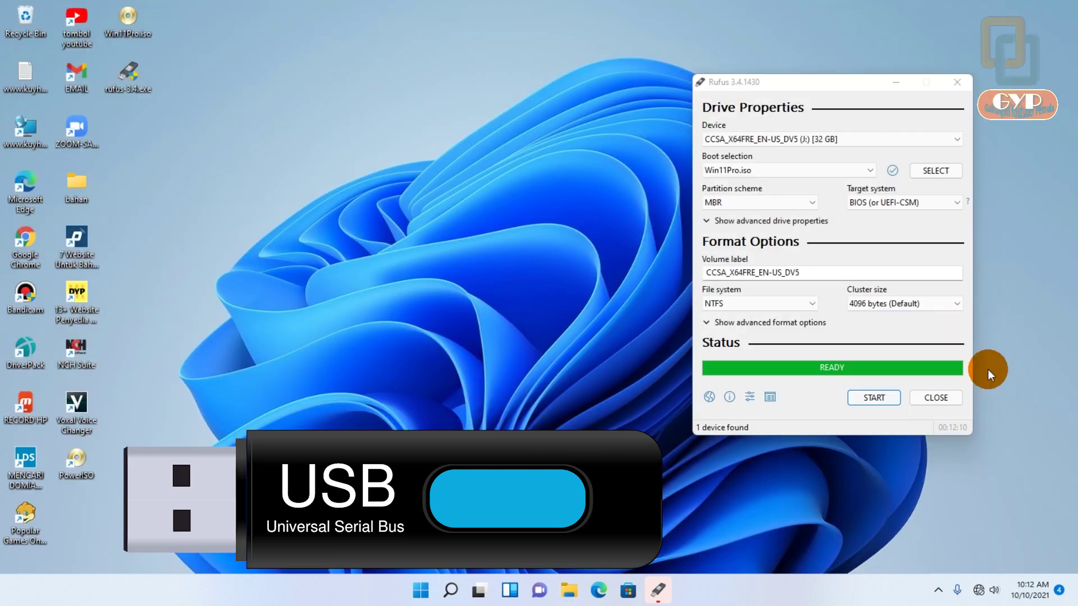